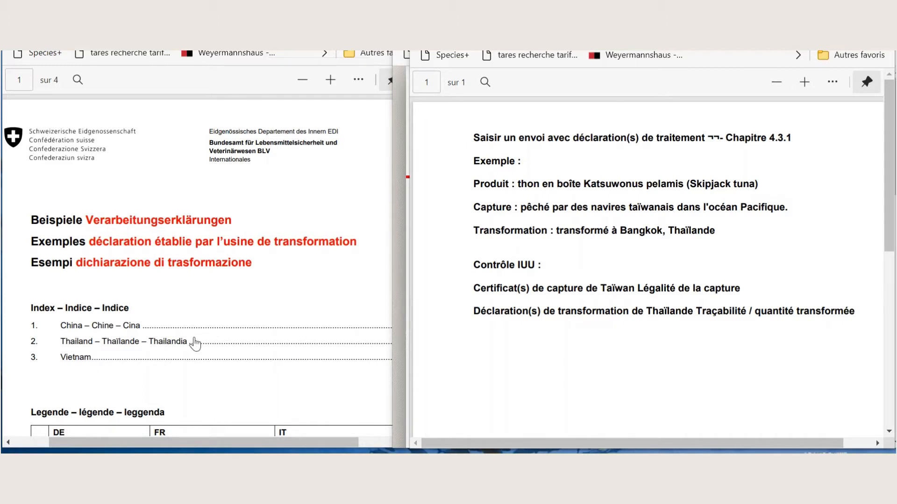
# - Open the Thailand example of the processing declaration and examine its catch table alongside the Taiwanese catch certificate
pyautogui.click(194, 343)
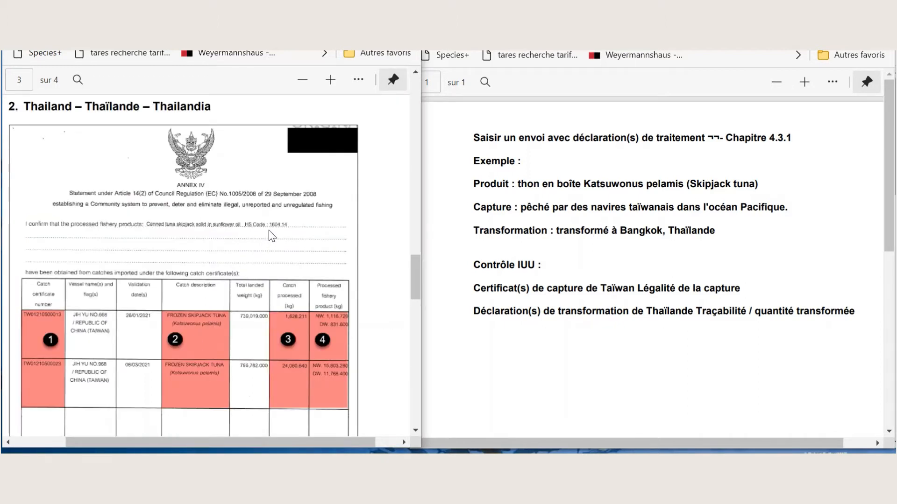
pyautogui.scroll(-3, 269, 231)
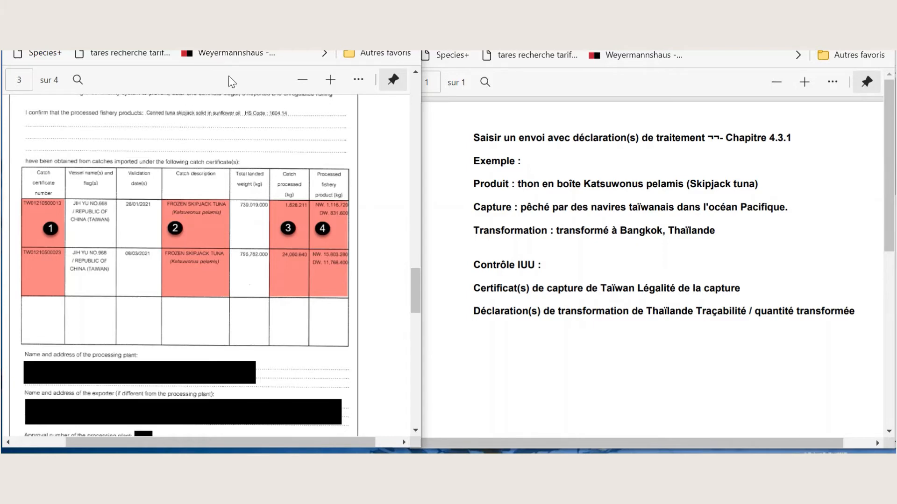
pyautogui.hotkey('alt', 'Tab')
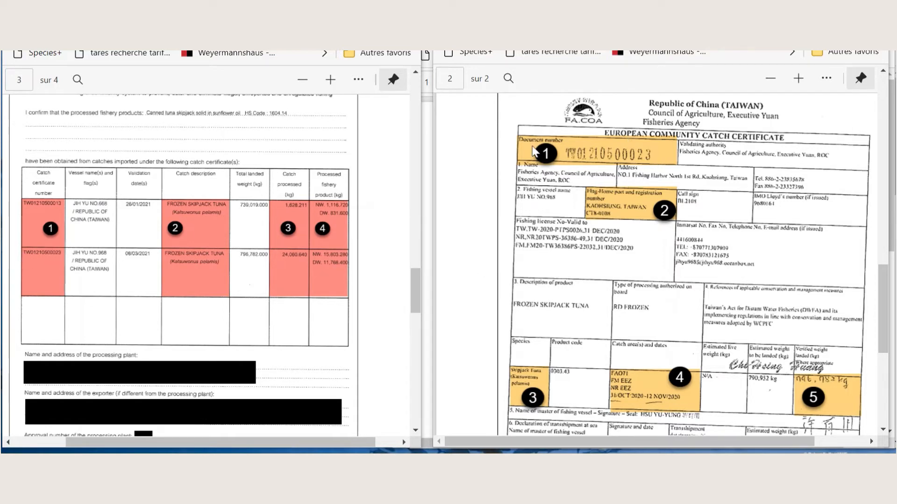
pyautogui.click(330, 79)
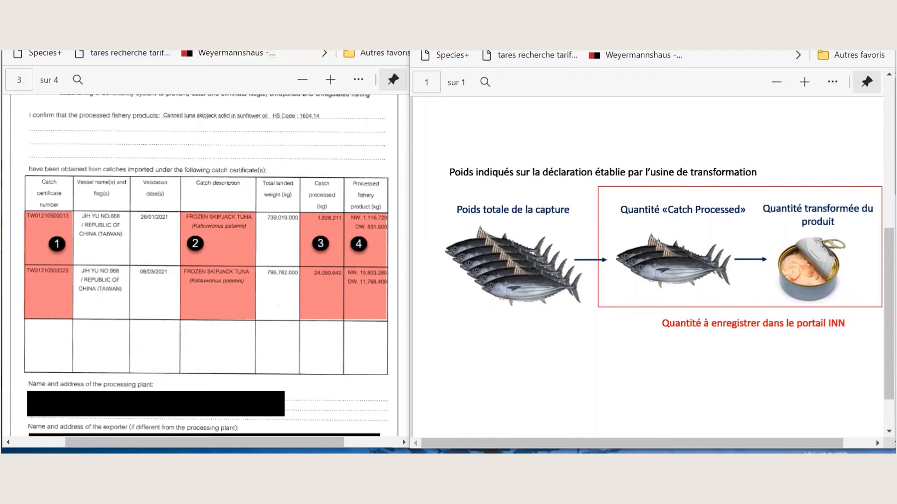
# - Switch to the INN portal and start a new entry in the lot's contents with the species Katsuwonus pelamis
pyautogui.hotkey('alt', 'Tab')
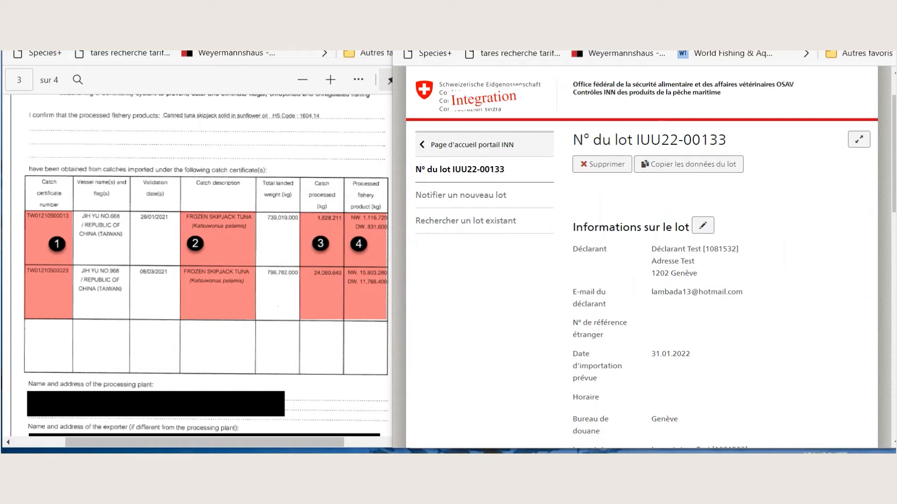
pyautogui.scroll(-7, 423, 177)
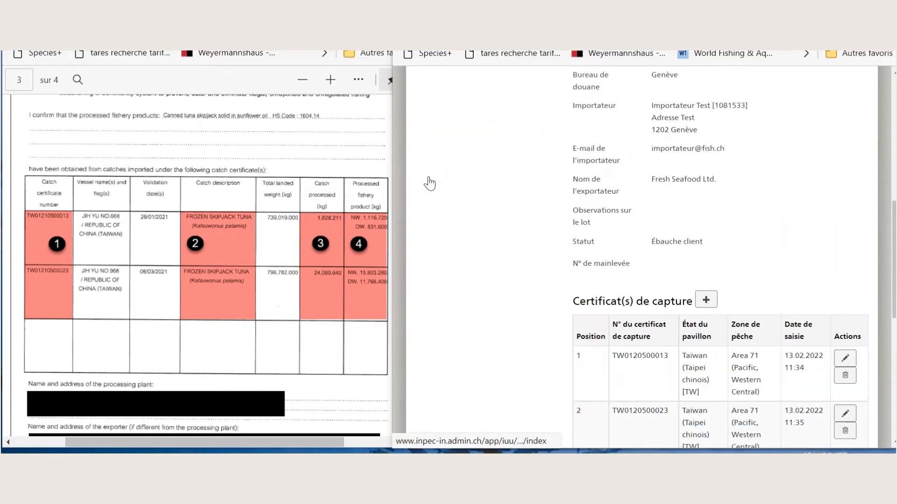
pyautogui.scroll(-4, 429, 183)
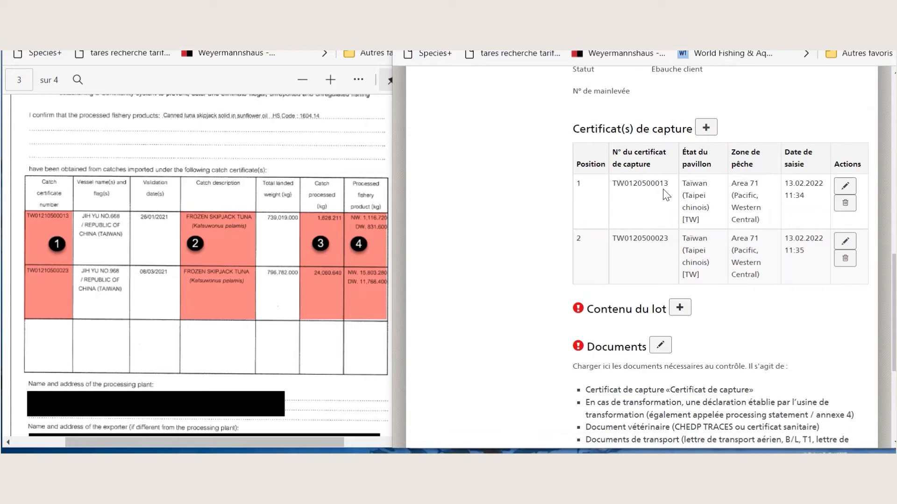
pyautogui.scroll(-1, 714, 311)
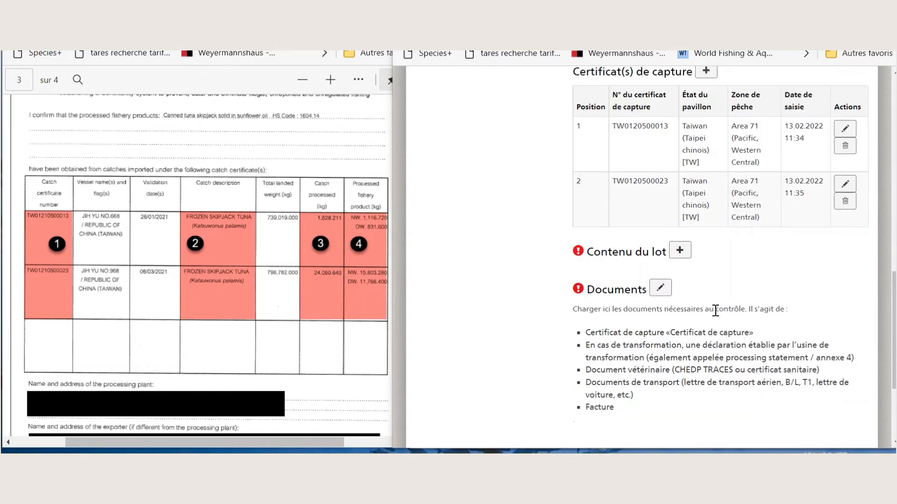
pyautogui.click(683, 253)
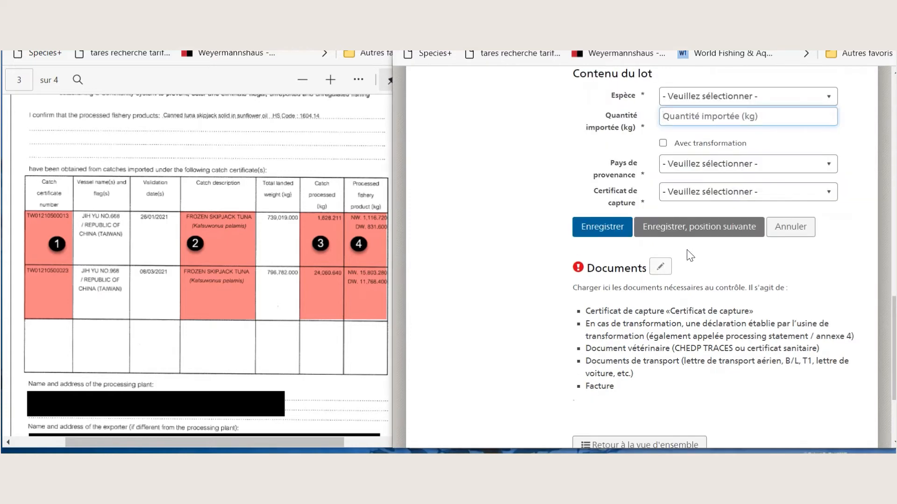
pyautogui.click(694, 103)
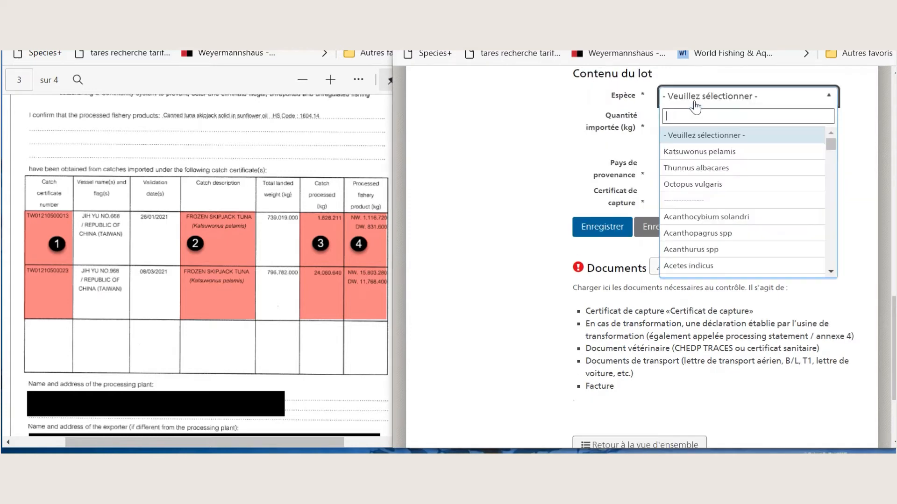
pyautogui.click(701, 152)
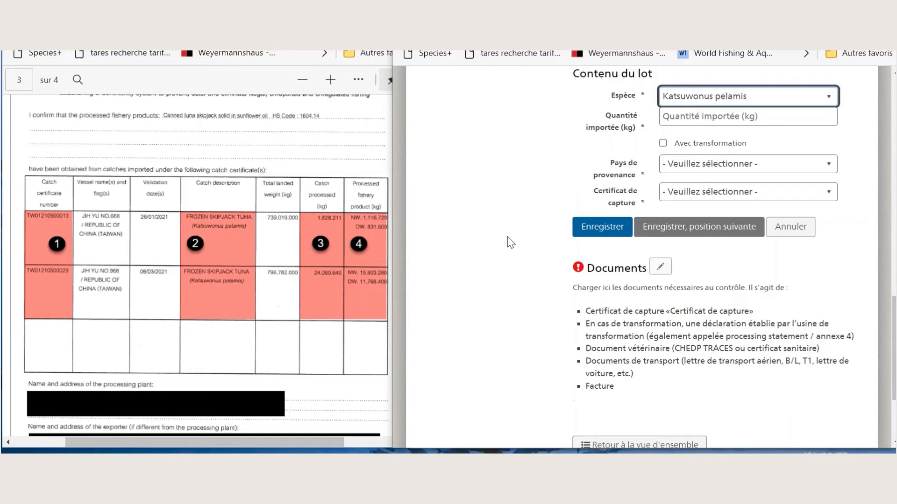
# - Enter an imported quantity of 1116.720 kg, mark the product as "Avec transformation", and set the catch processed quantity to 1628.211 kg
pyautogui.moveTo(681, 151)
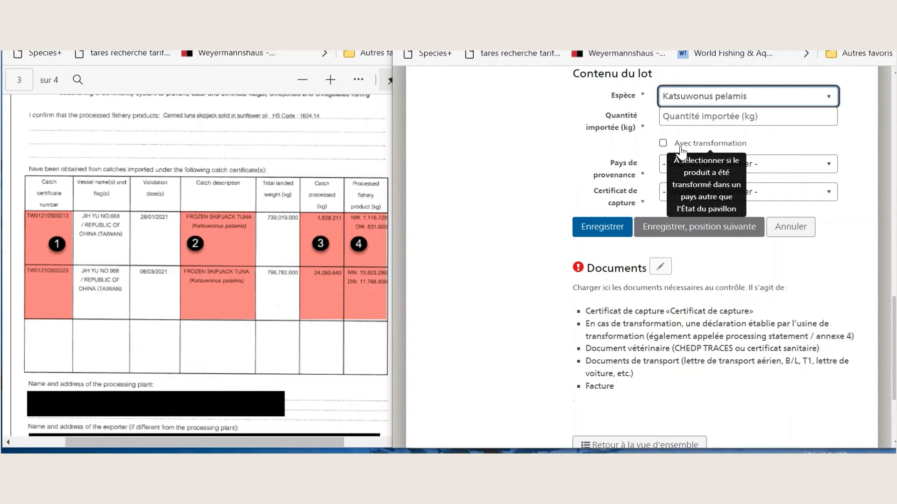
pyautogui.click(683, 119)
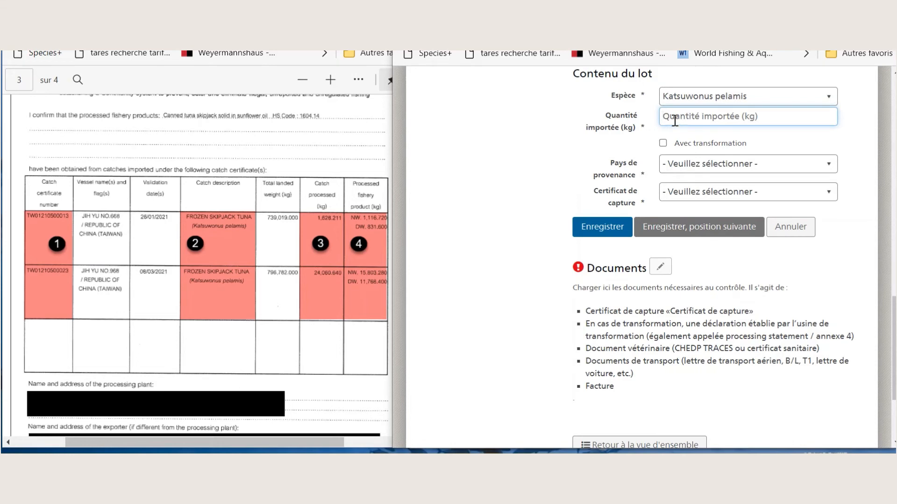
pyautogui.write('1116.')
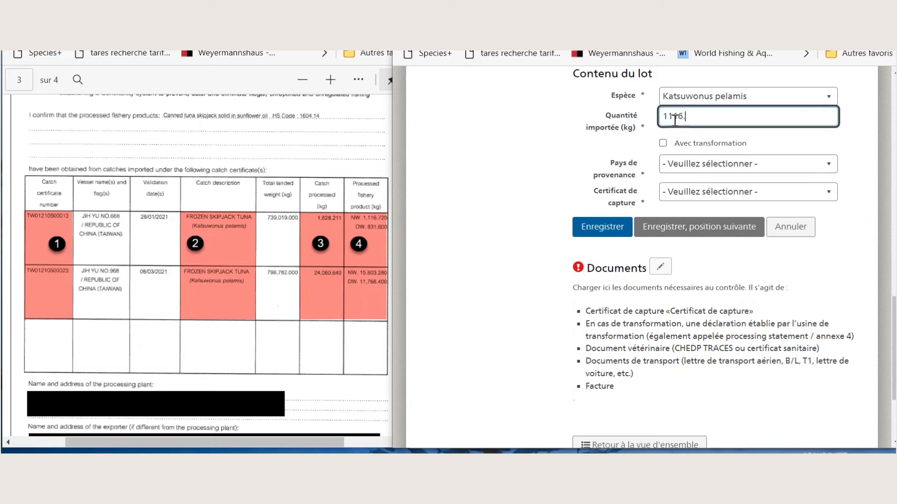
pyautogui.write('720')
pyautogui.click(690, 145)
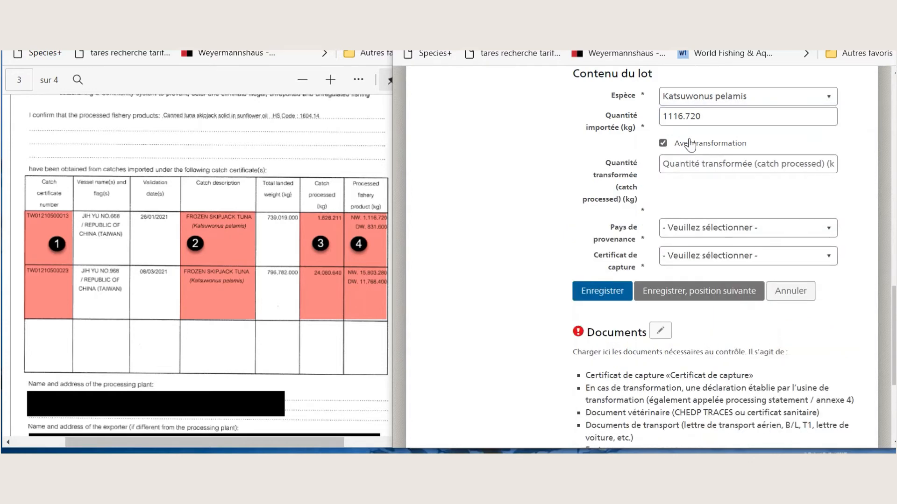
pyautogui.click(686, 169)
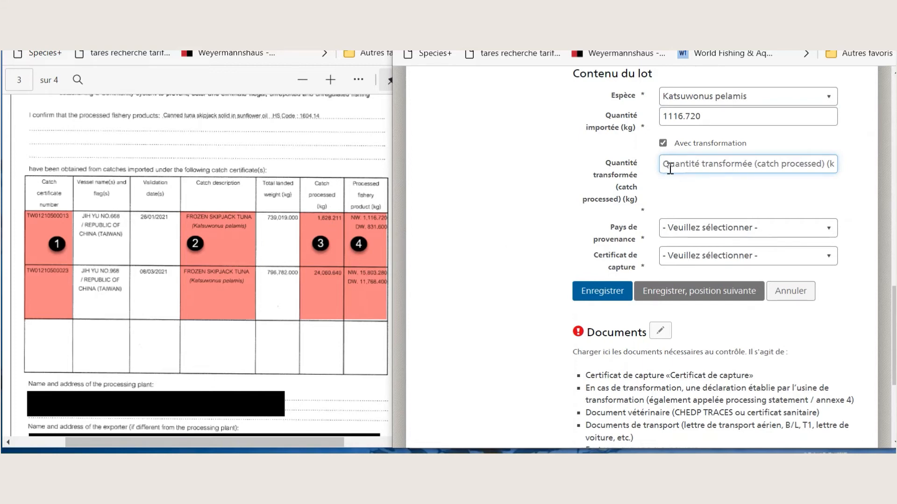
pyautogui.write('1628.211')
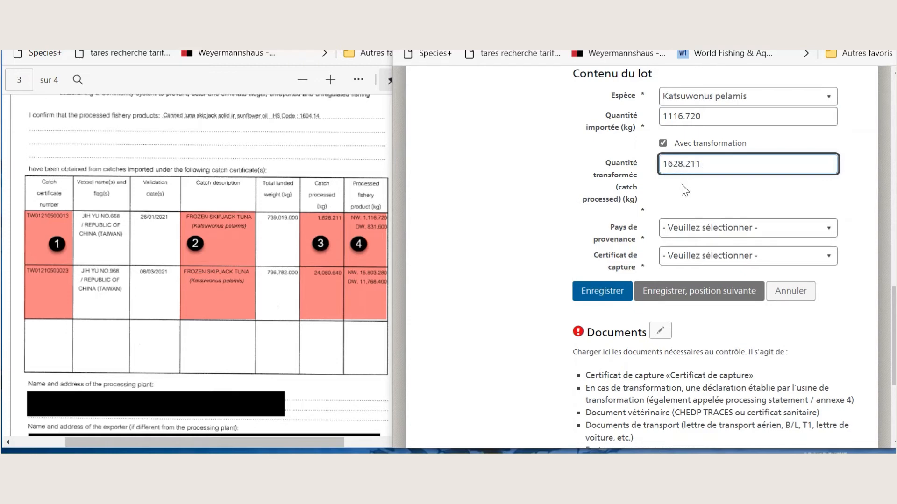
# - Set the country of provenance to Thaïlande [TH], assign the Pos 1 catch certificate, and save the lot content entry
pyautogui.click(726, 233)
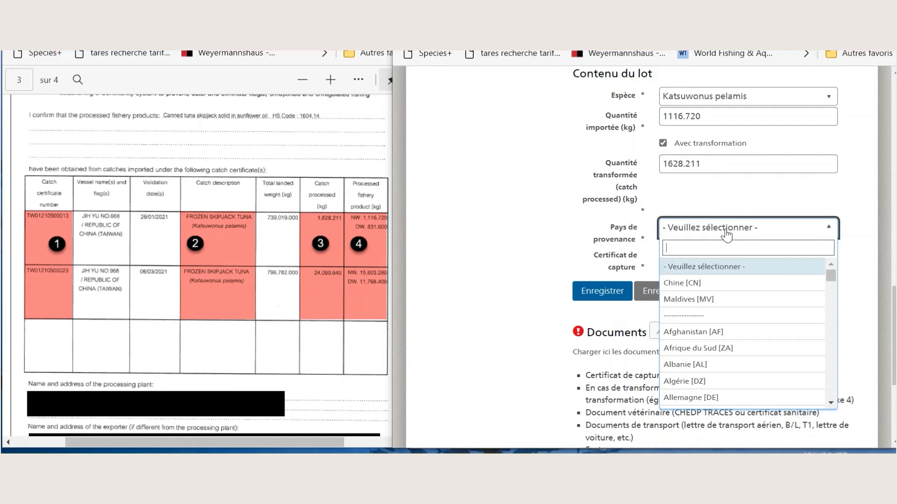
pyautogui.write('tha')
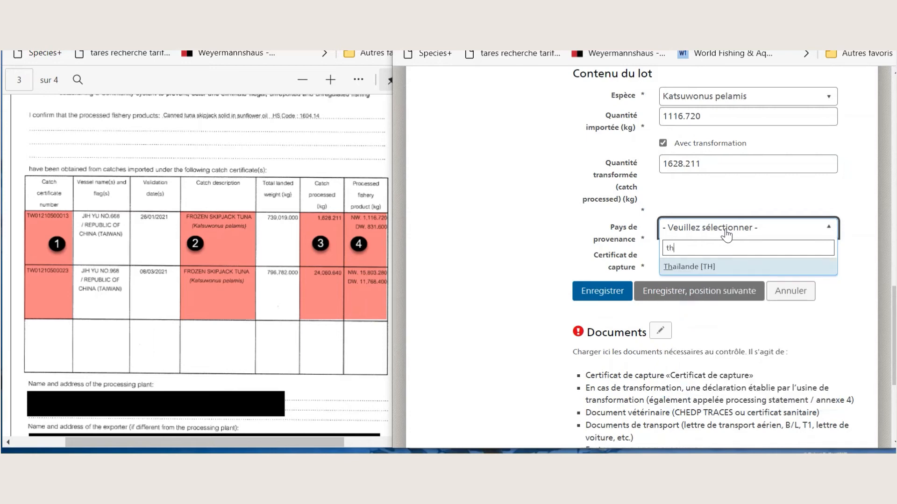
pyautogui.click(710, 265)
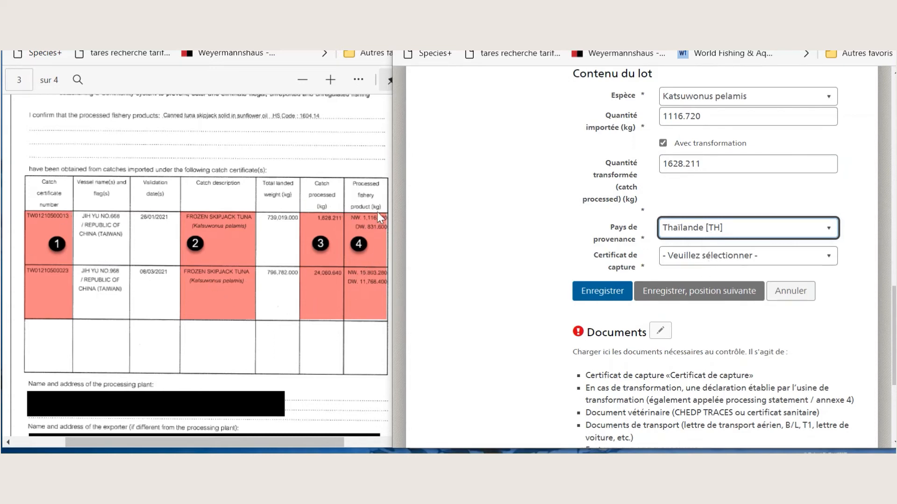
pyautogui.click(746, 260)
pyautogui.click(761, 311)
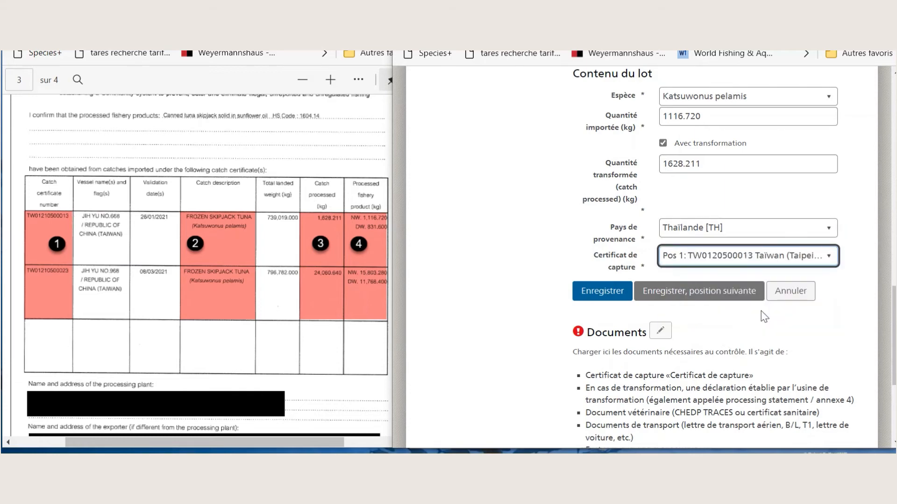
pyautogui.click(597, 295)
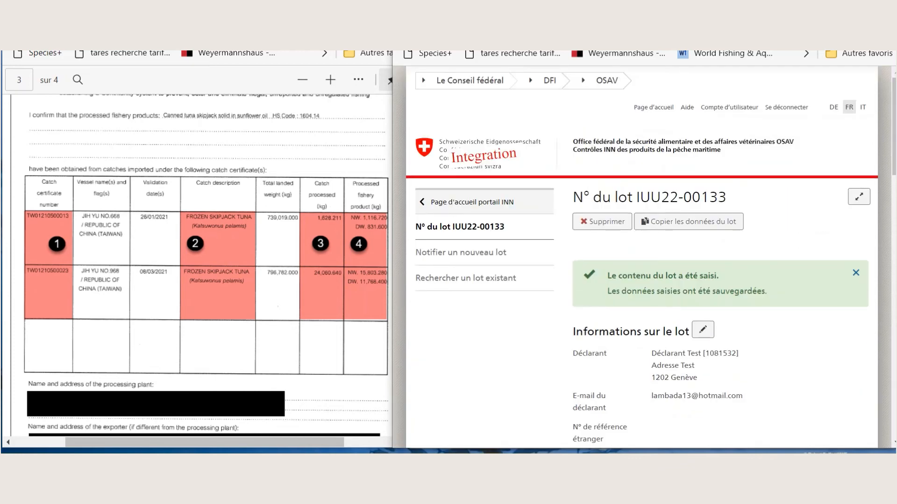
# - Add a second lot content entry for Katsuwonus pelamis with an imported quantity of 15803.280 kg
pyautogui.scroll(-10, 571, 351)
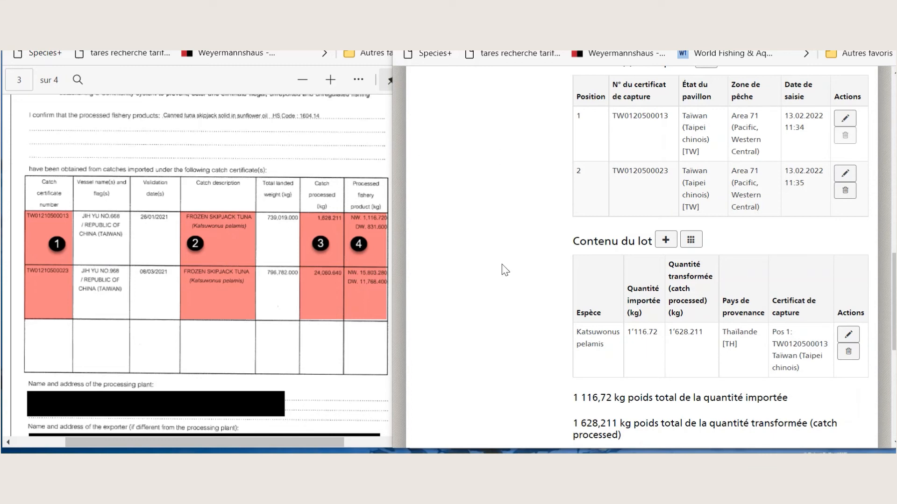
pyautogui.click(666, 241)
pyautogui.click(679, 225)
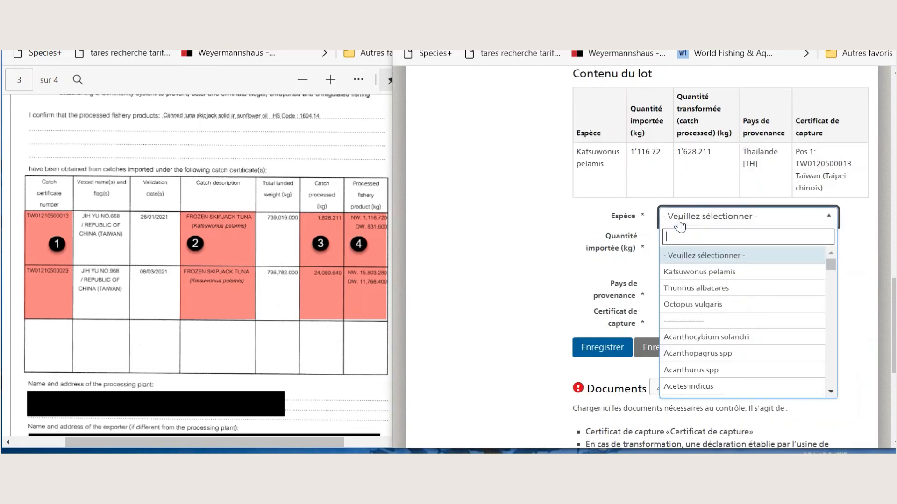
pyautogui.click(687, 271)
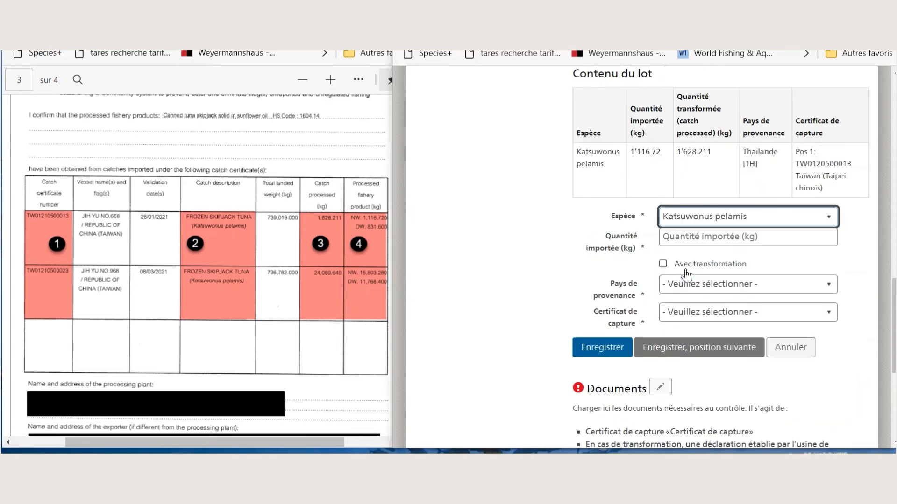
pyautogui.click(675, 236)
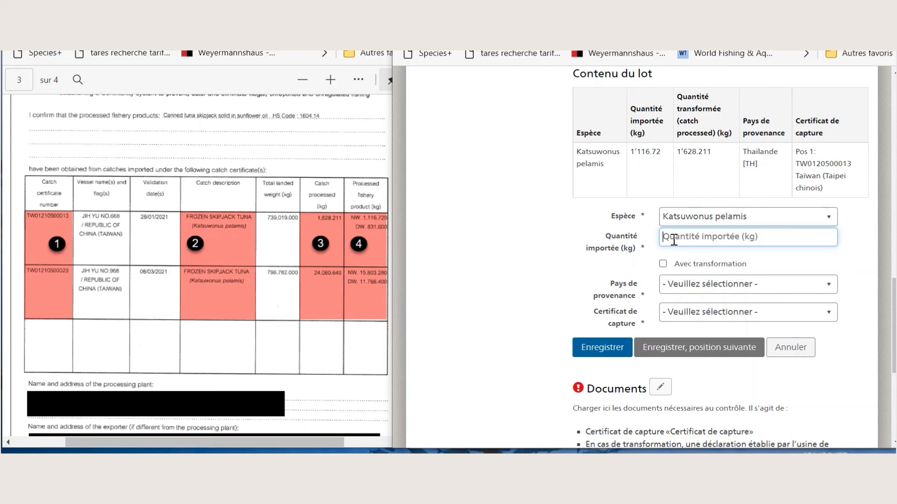
pyautogui.write('153')
pyautogui.write('03')
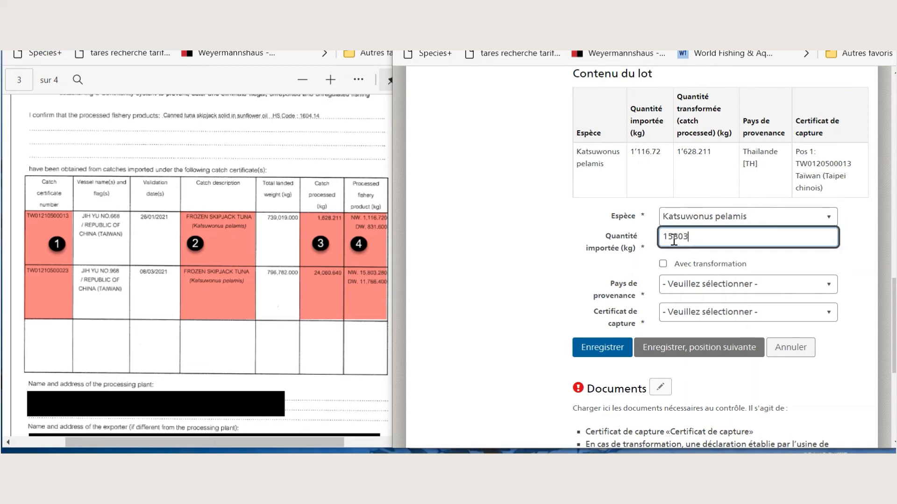
pyautogui.write('.280')
# - Mark the second entry as "Avec transformation" and set its catch processed quantity to 24060.640 kg
pyautogui.click(688, 269)
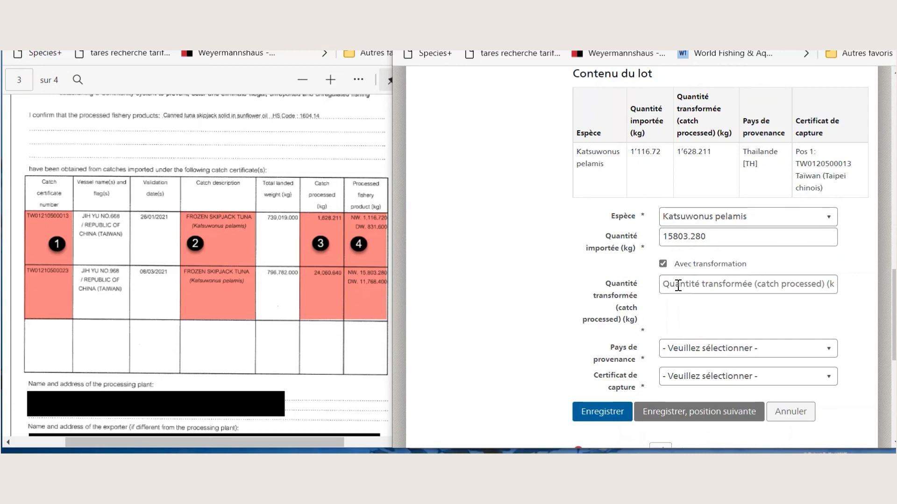
pyautogui.click(678, 285)
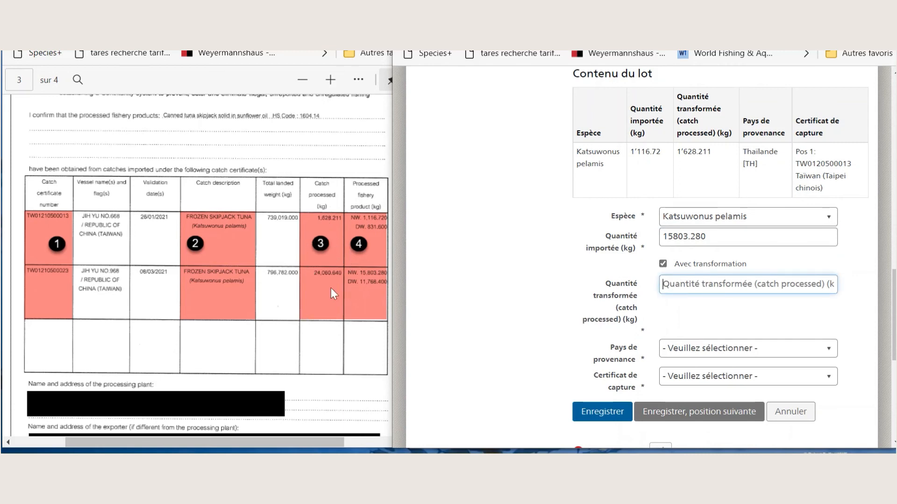
pyautogui.write('24')
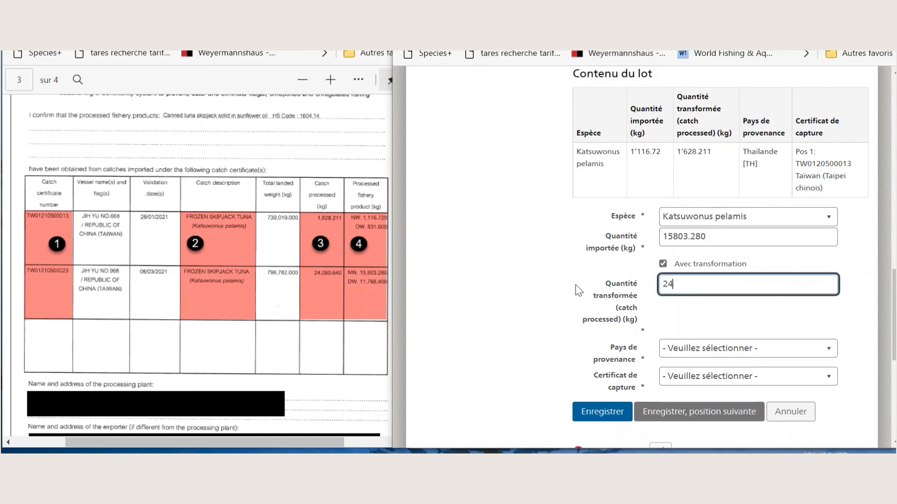
pyautogui.write('060.640')
# - Set the second entry's country of provenance to Thaïlande [TH], assign the Pos 2 catch certificate, and save it
pyautogui.click(704, 348)
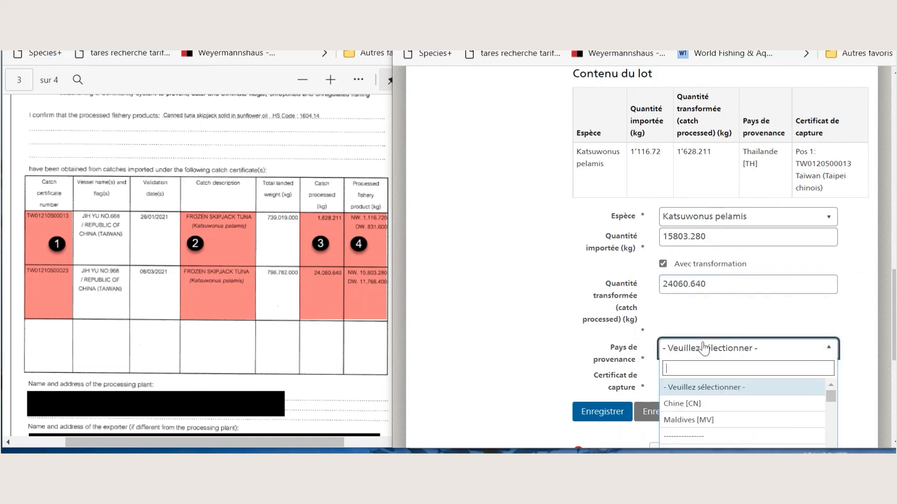
pyautogui.write('th')
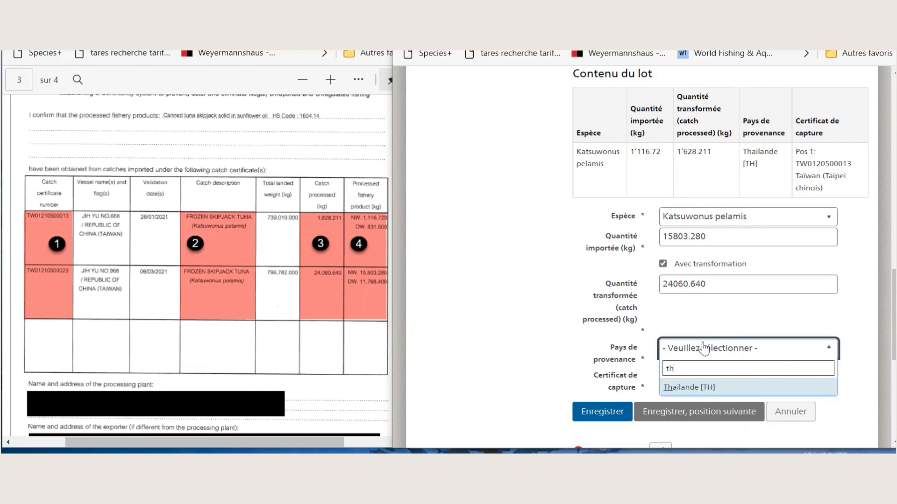
pyautogui.click(686, 391)
pyautogui.click(685, 381)
pyautogui.scroll(-5, 511, 341)
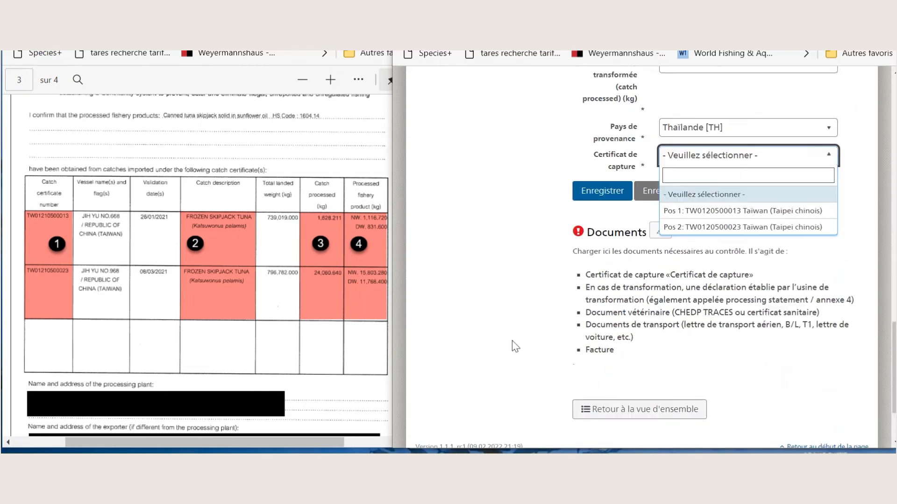
pyautogui.click(741, 229)
pyautogui.click(611, 188)
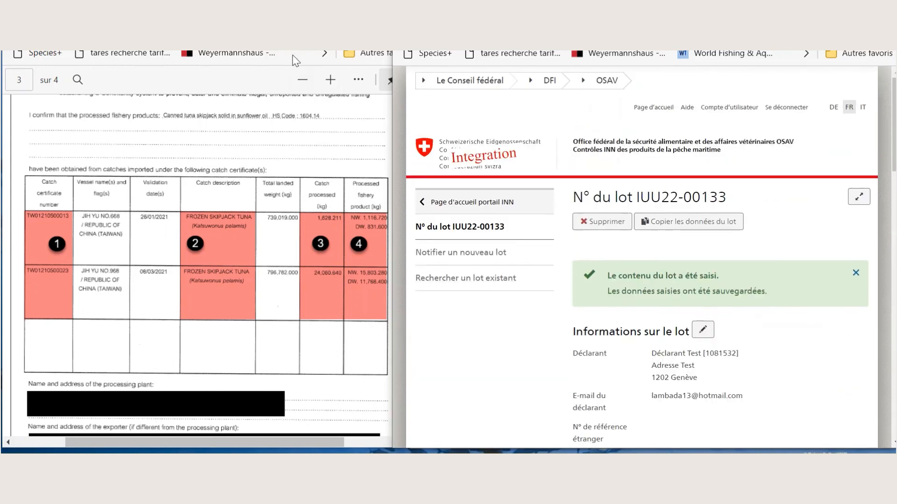
pyautogui.scroll(-10, 494, 293)
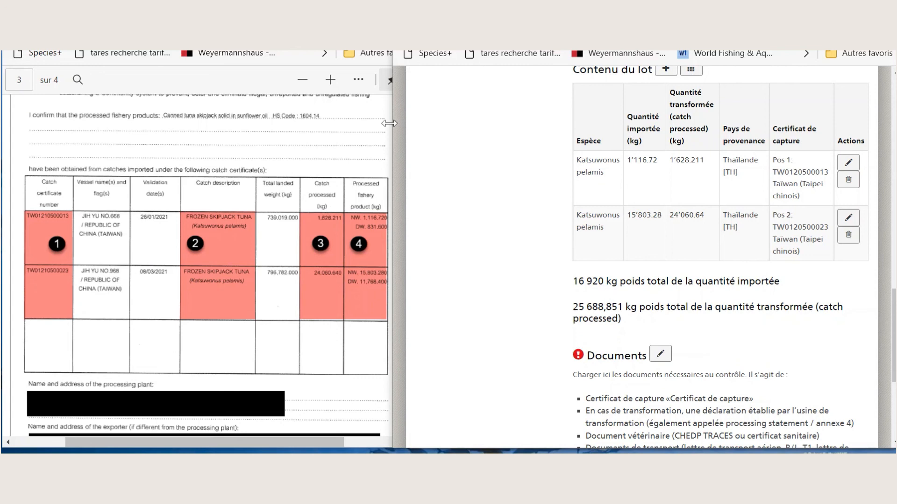
pyautogui.scroll(-1, 719, 257)
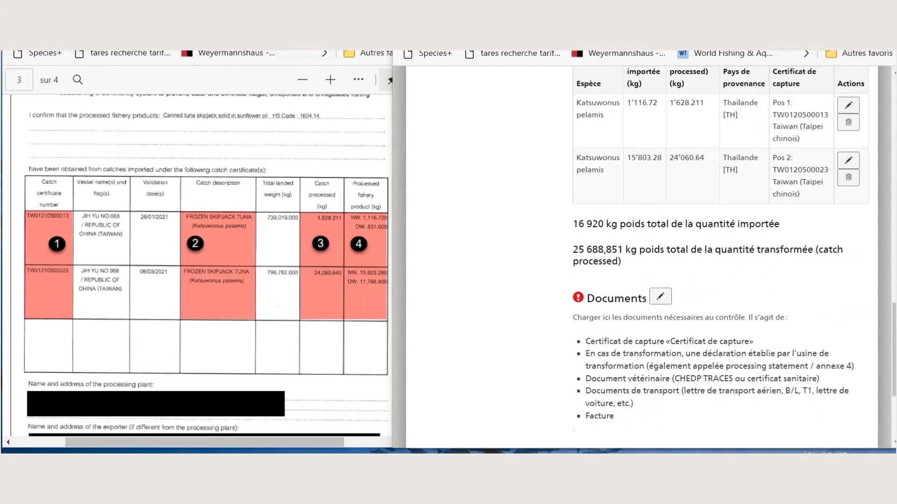